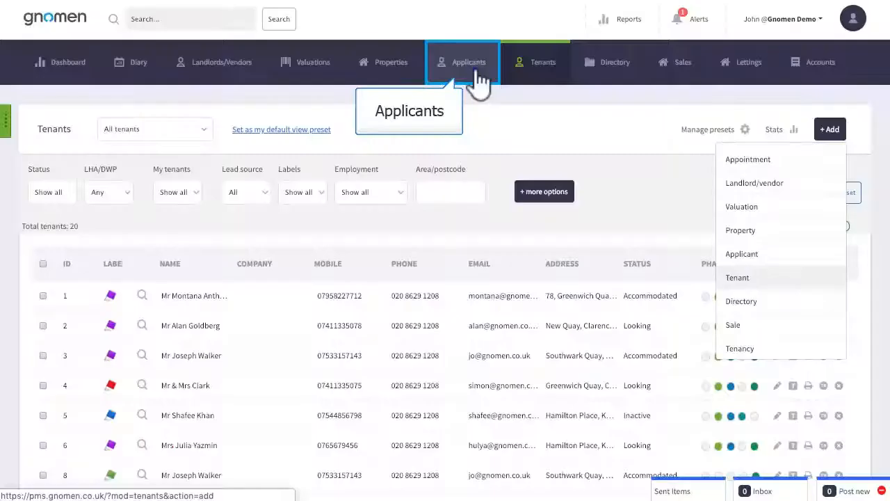
Step: Open the applicant record added on 06 Feb 19 and convert the applicant to a tenant
left_click(477, 73)
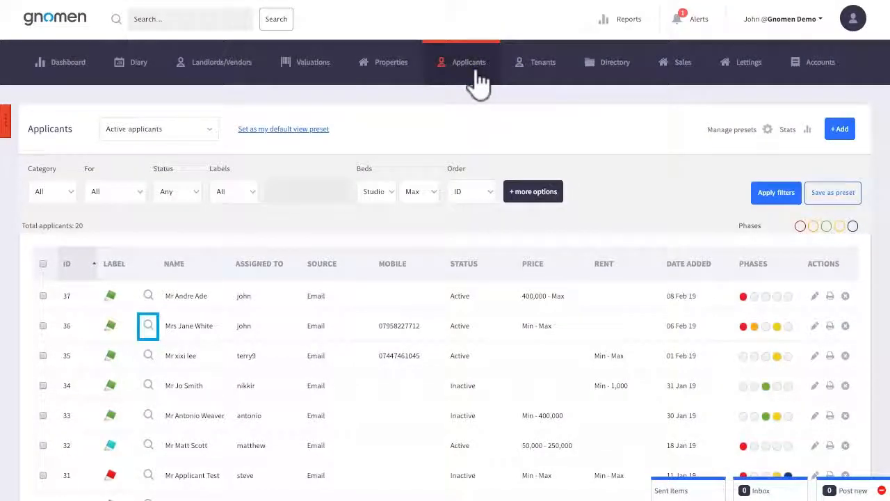
left_click(148, 326)
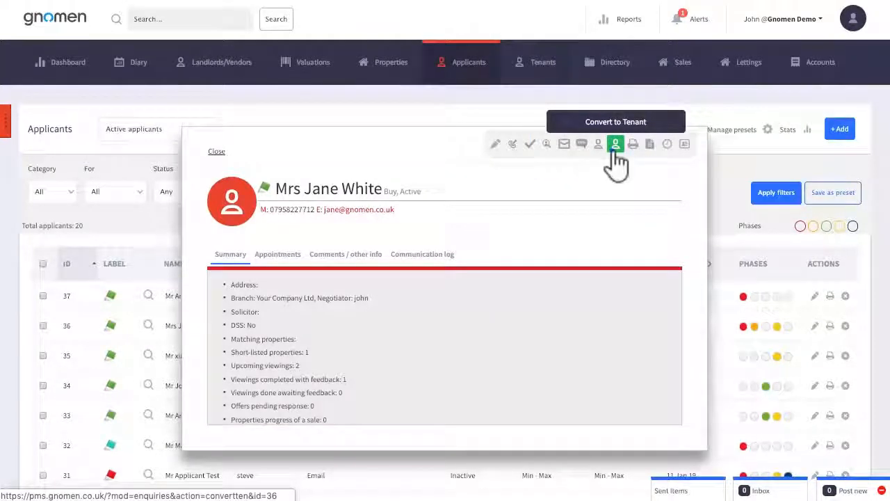
left_click(617, 146)
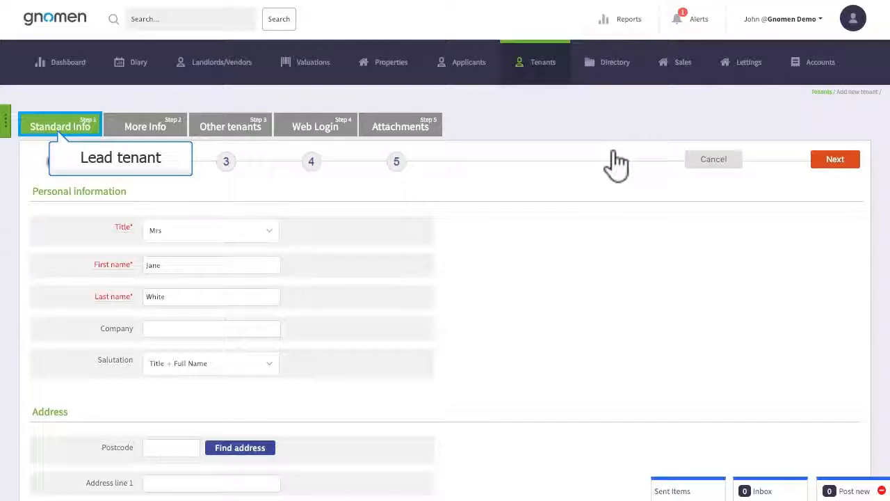
Step: Fill in the full name and e-mail address of Tenant #2 in the new tenant's other tenants details
left_click(228, 134)
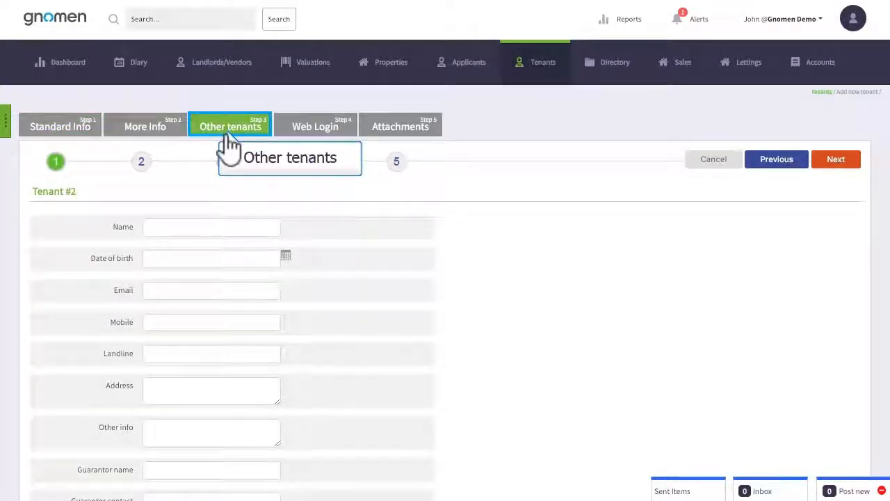
left_click(215, 232)
type("John")
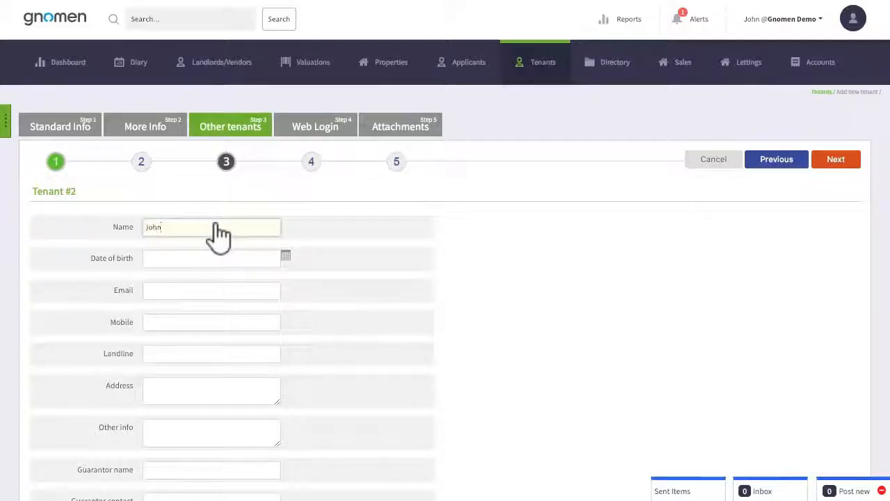
type(" Doe")
left_click(249, 289)
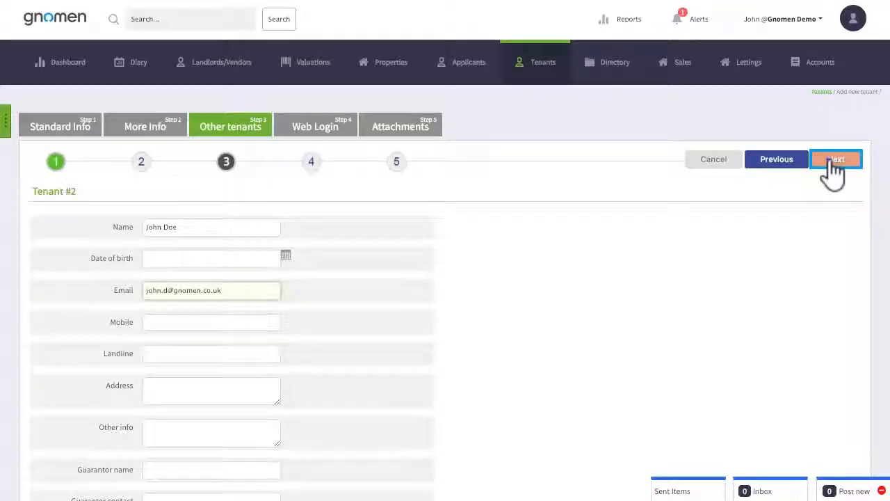
Step: Finish adding the tenant without a web user account or attachments, and continue from the confirmation
left_click(833, 162)
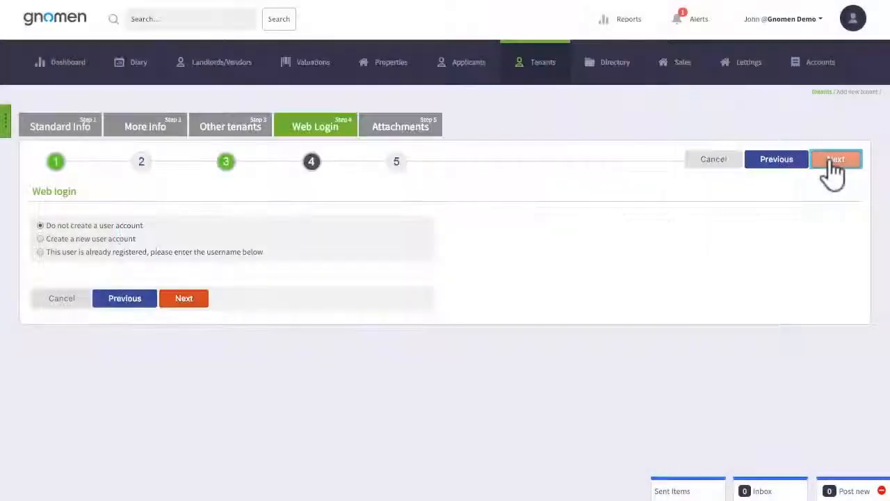
left_click(835, 160)
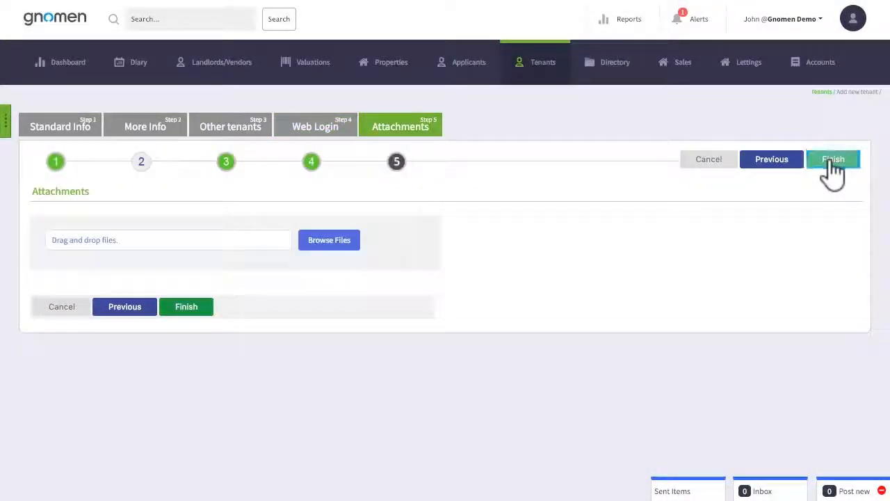
left_click(829, 160)
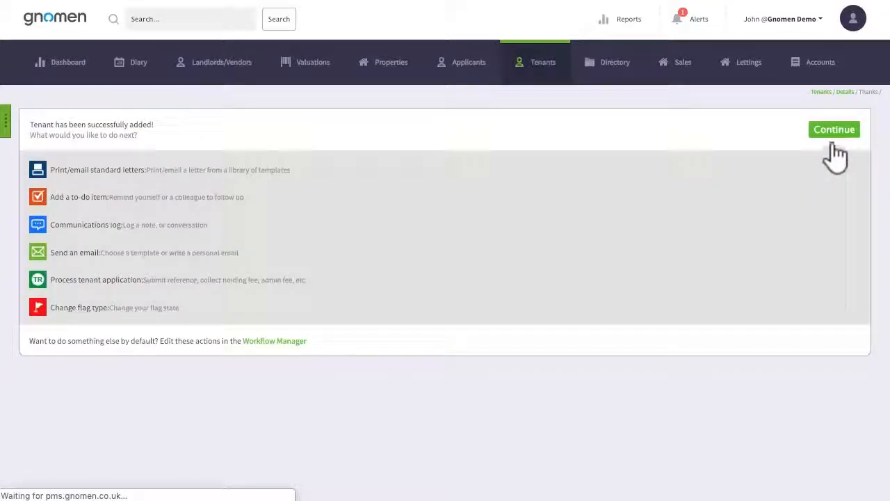
left_click(832, 131)
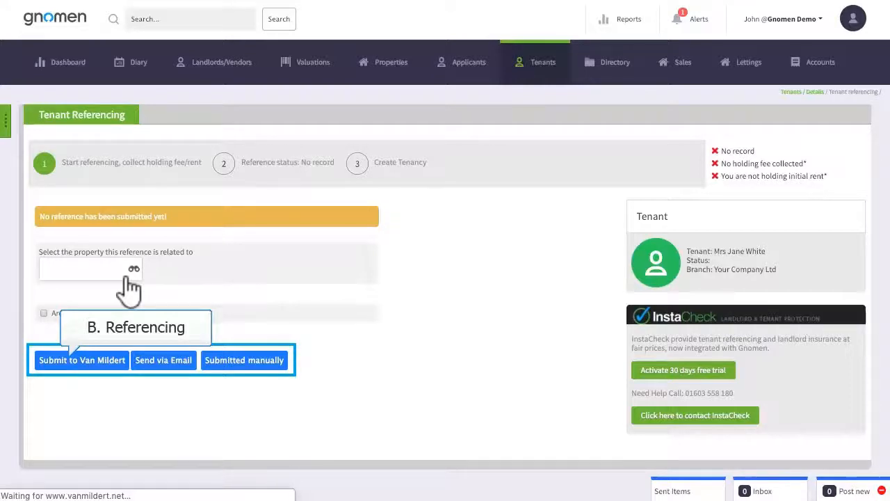
Step: Search all properties and select the available property with ID 45 as the one the reference relates to
left_click(97, 277)
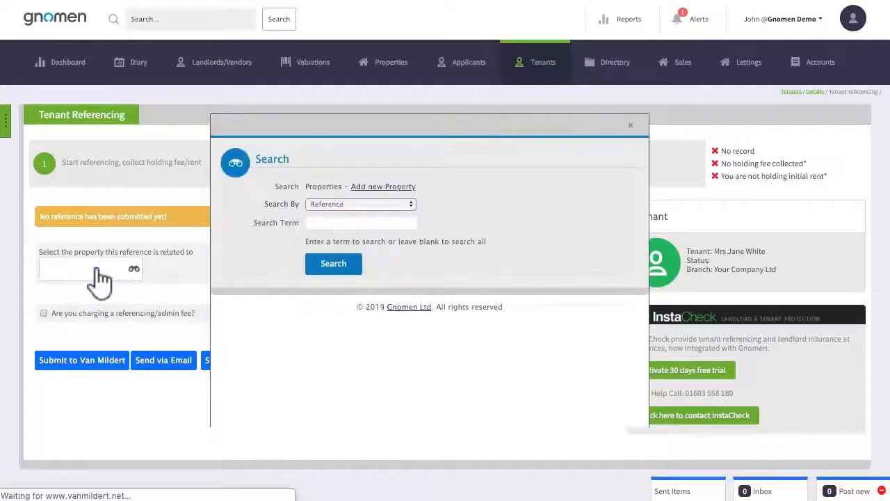
left_click(333, 266)
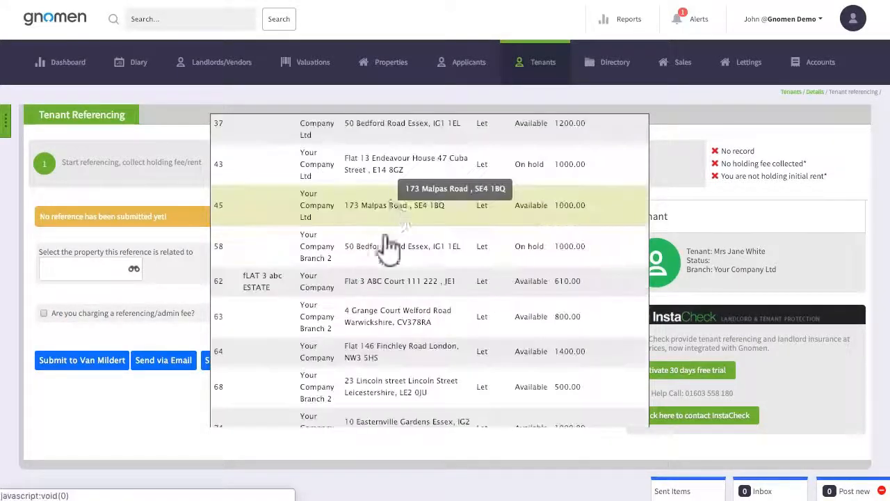
left_click(392, 212)
Step: Enable charging a referencing/admin fee and set the holding fee amount to 200
left_click(43, 313)
scroll(343, 436, "down", 4)
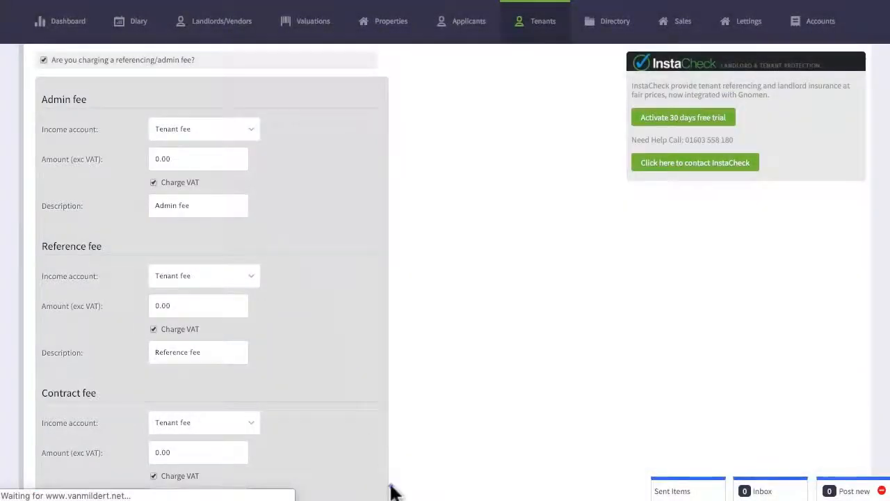
scroll(393, 492, "down", 6)
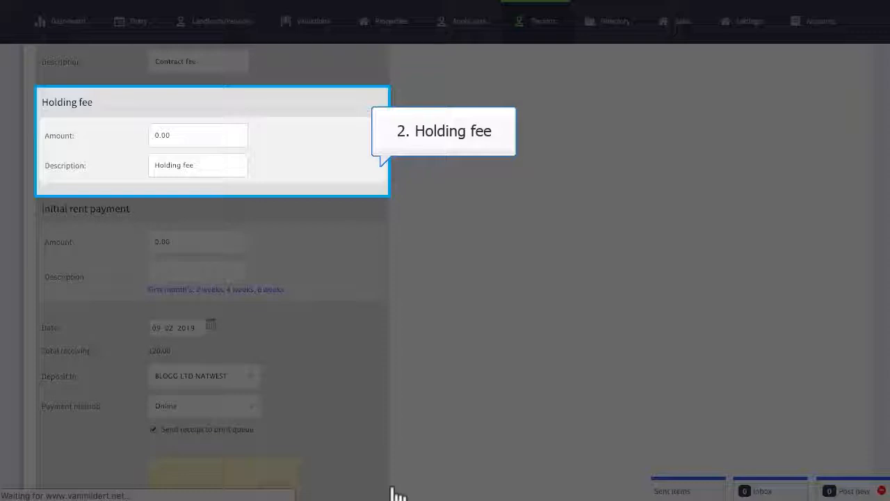
left_click(195, 136)
type("200")
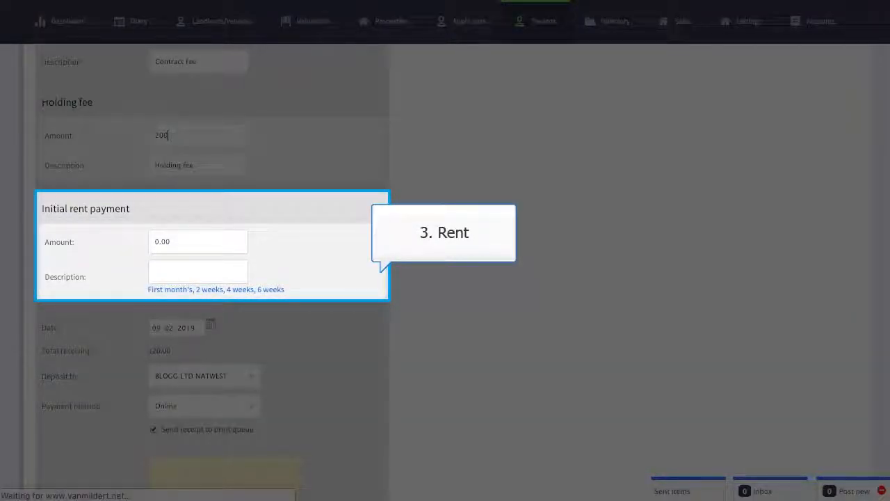
Step: Set the account the received fees are deposited to as Client bank account
scroll(420, 453, "down", 2)
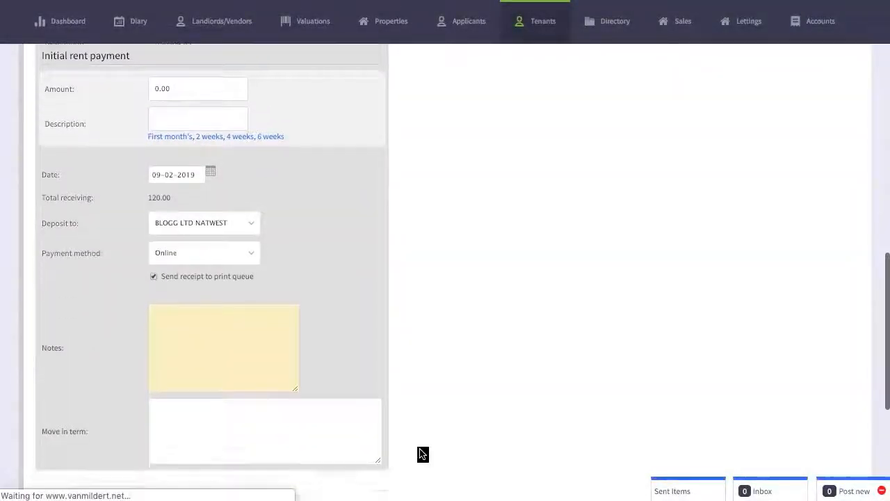
scroll(420, 454, "down", 1)
left_click(231, 314)
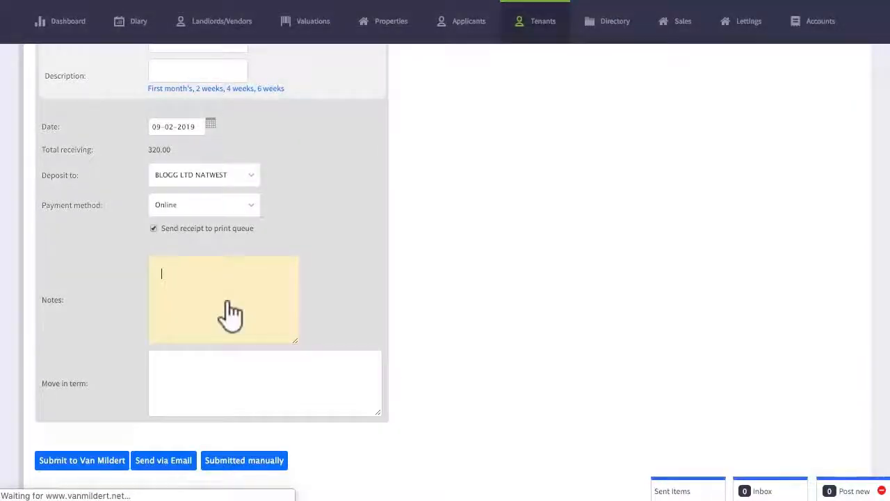
left_click(215, 178)
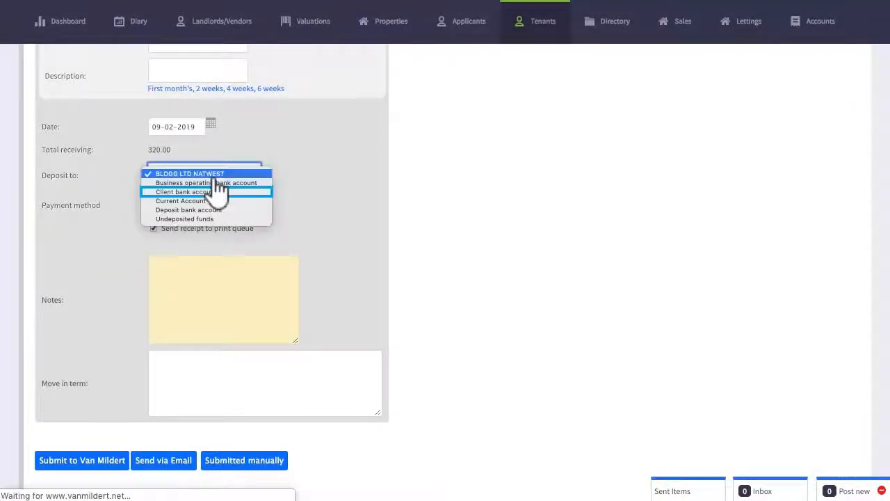
left_click(215, 191)
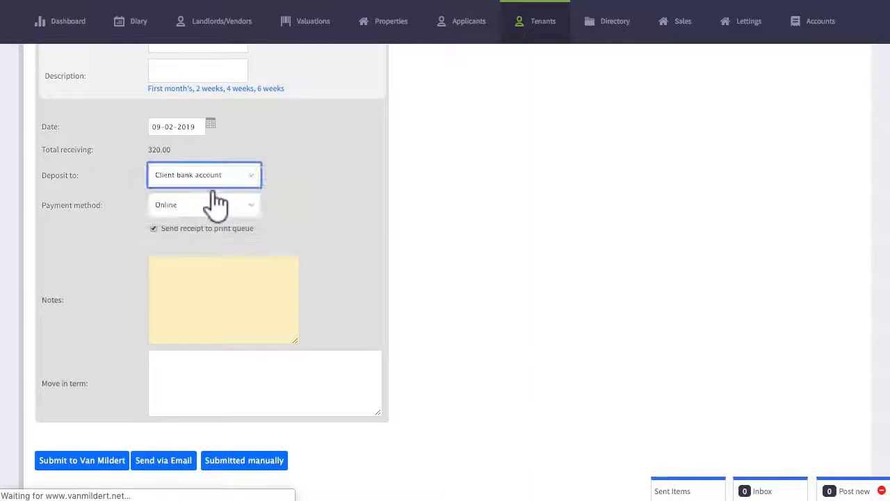
Step: Add the note "£1000 remaining payable on move in." and record the reference as submitted manually
left_click(224, 315)
type("£1000 rem")
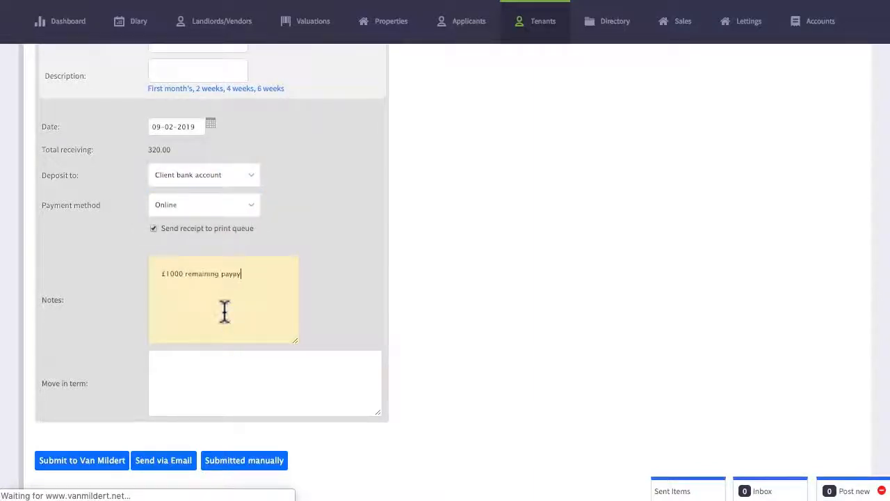
type("aining payable on move in.")
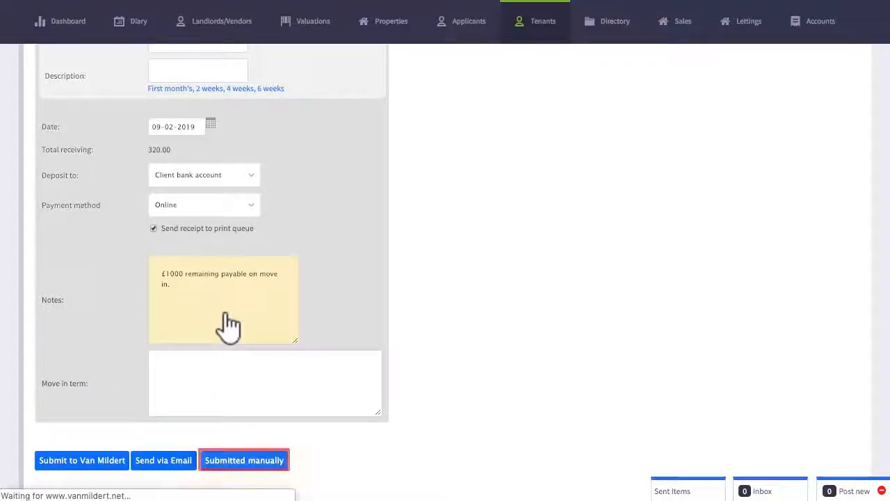
left_click(242, 460)
left_click(564, 66)
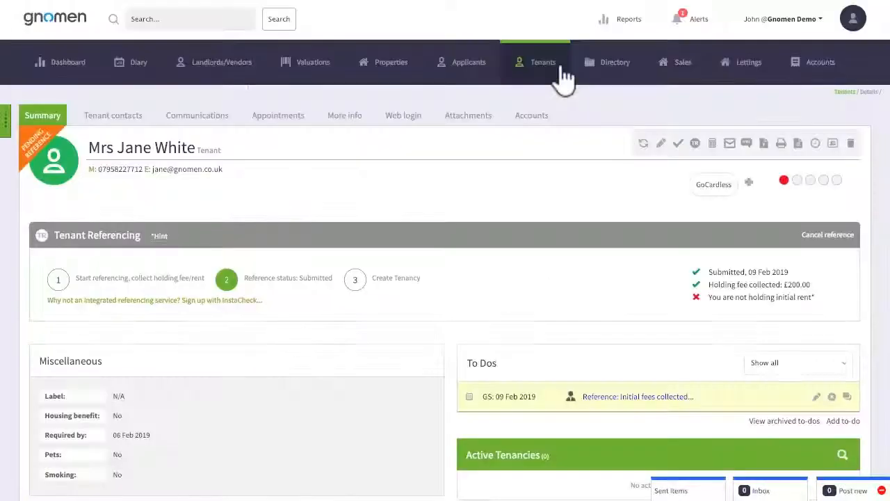
Step: Set up printing of the move in receipt from the print queue, with headers and footers off and background graphics on
left_click(780, 22)
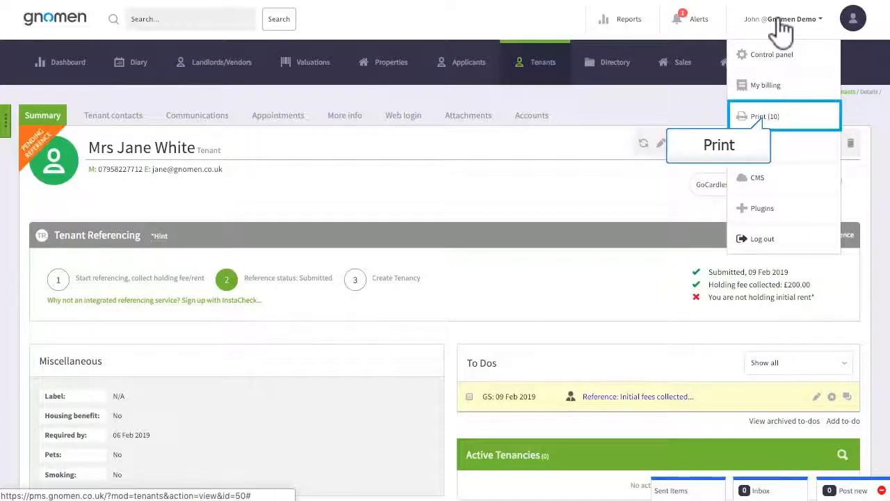
left_click(782, 124)
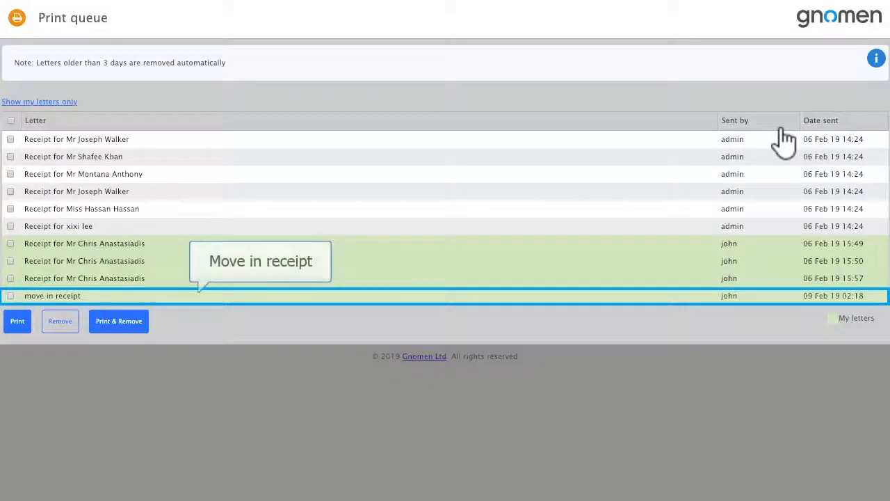
left_click(10, 296)
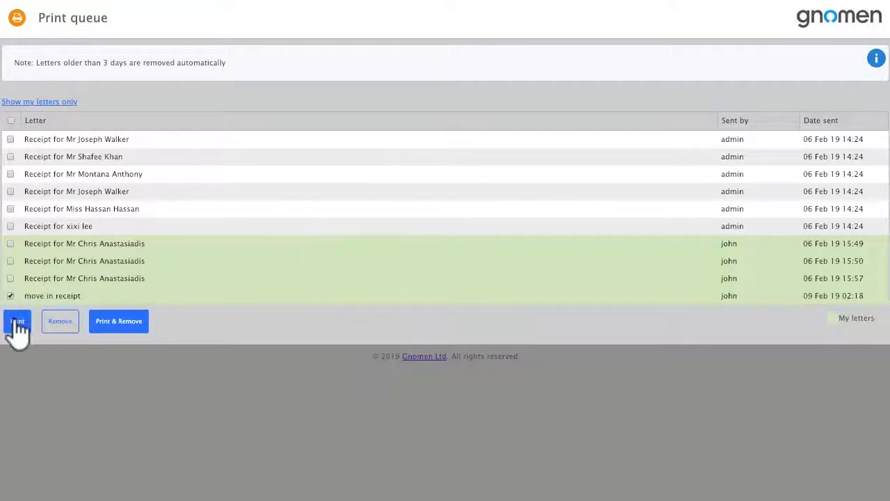
left_click(16, 324)
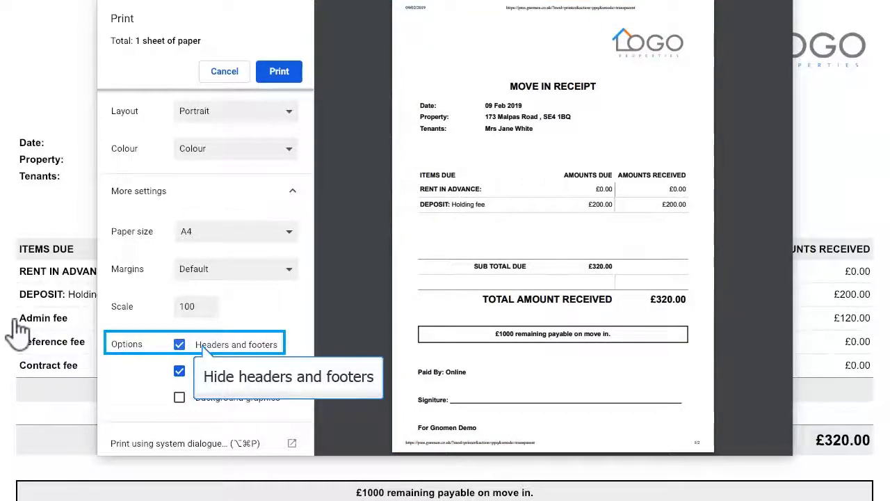
left_click(180, 343)
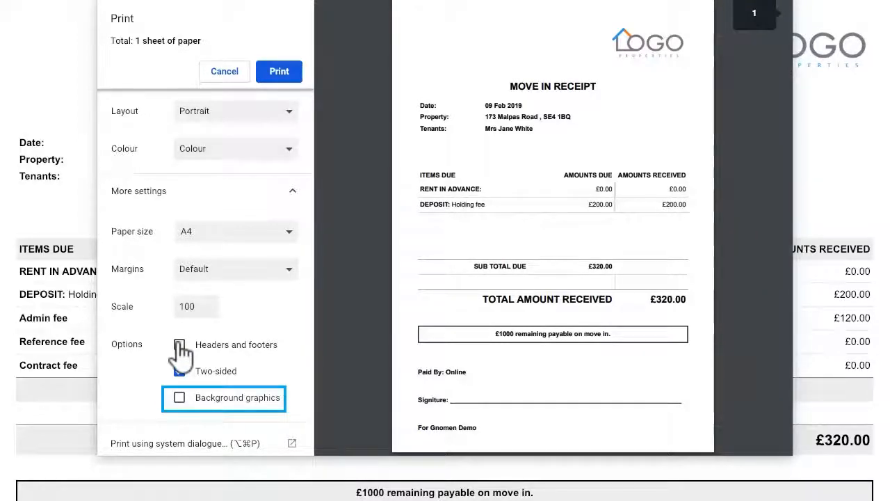
left_click(179, 398)
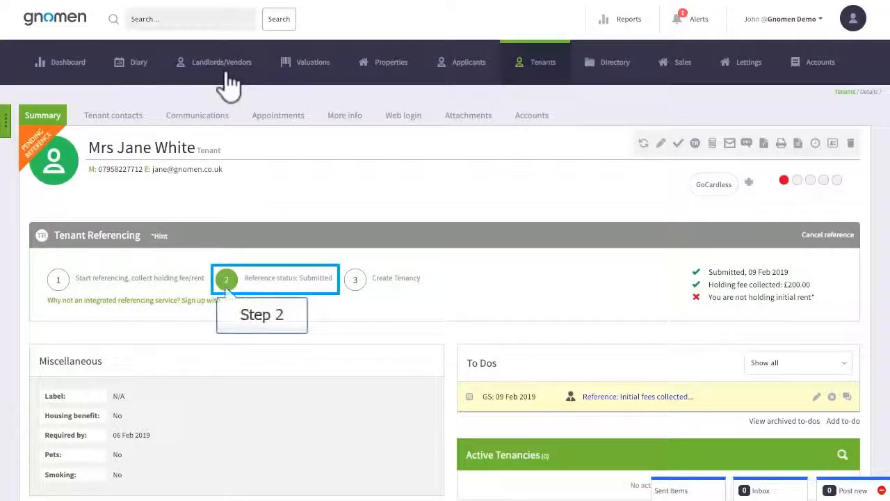
Step: Open the tenant's reference status, set the reference outcome to Successful and save it
left_click(267, 285)
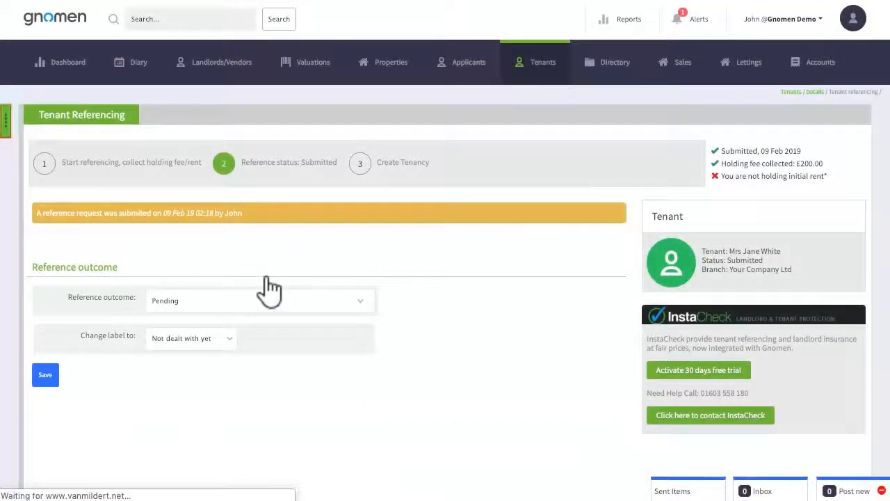
left_click(6, 121)
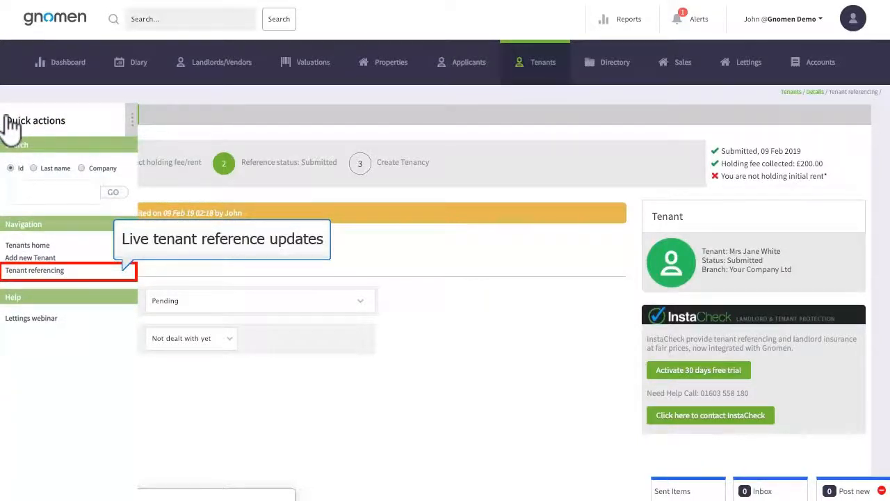
left_click(132, 125)
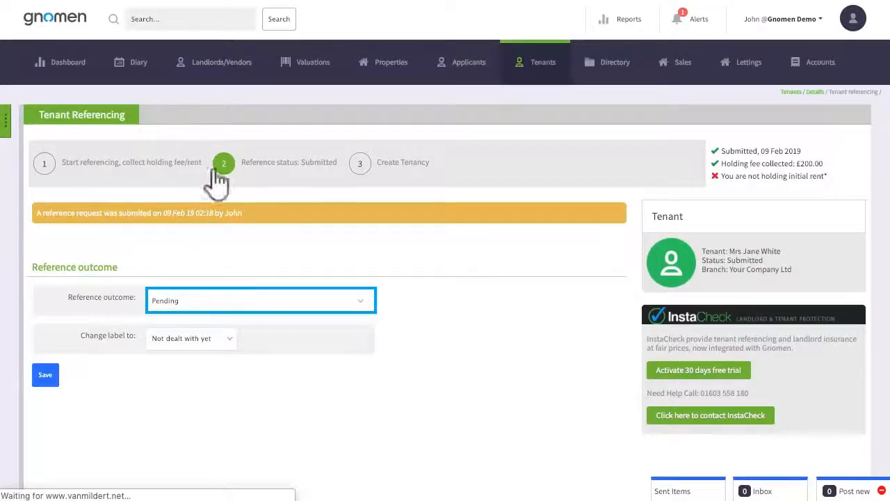
left_click(235, 302)
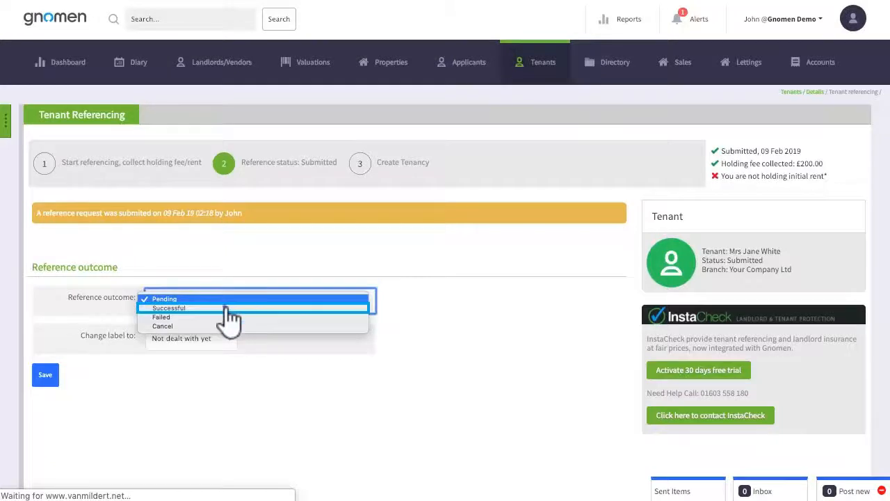
left_click(233, 308)
scroll(419, 413, "down", 3)
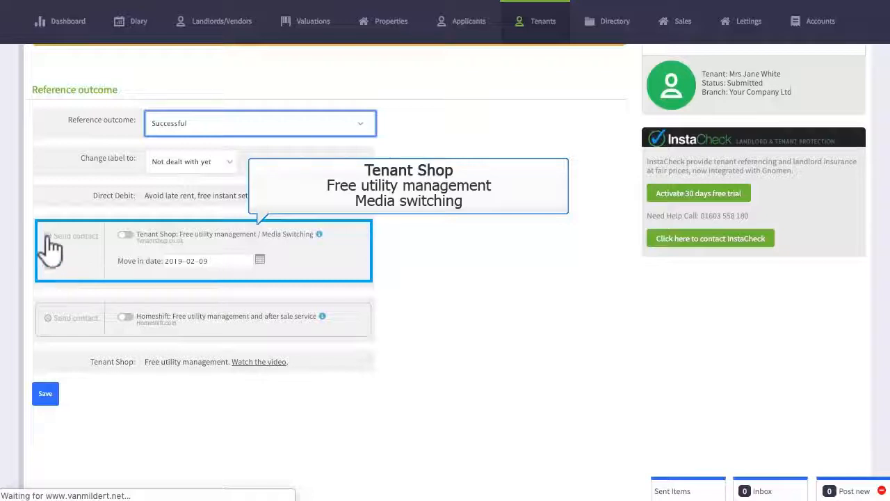
left_click(44, 398)
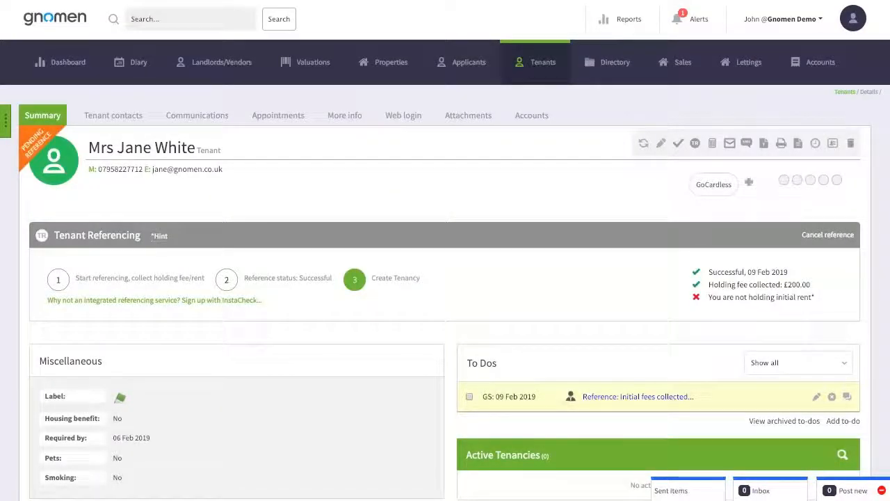